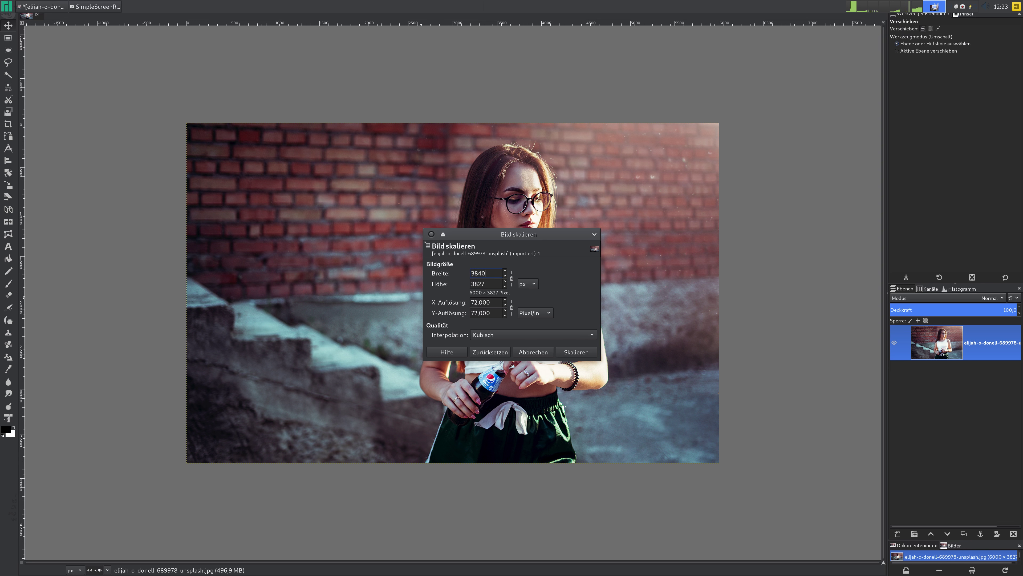
# Step: Scale the portrait from 6000 × 3827 down to 3840 × 2449 pixels
pyautogui.press('Return')
pyautogui.click(573, 353)
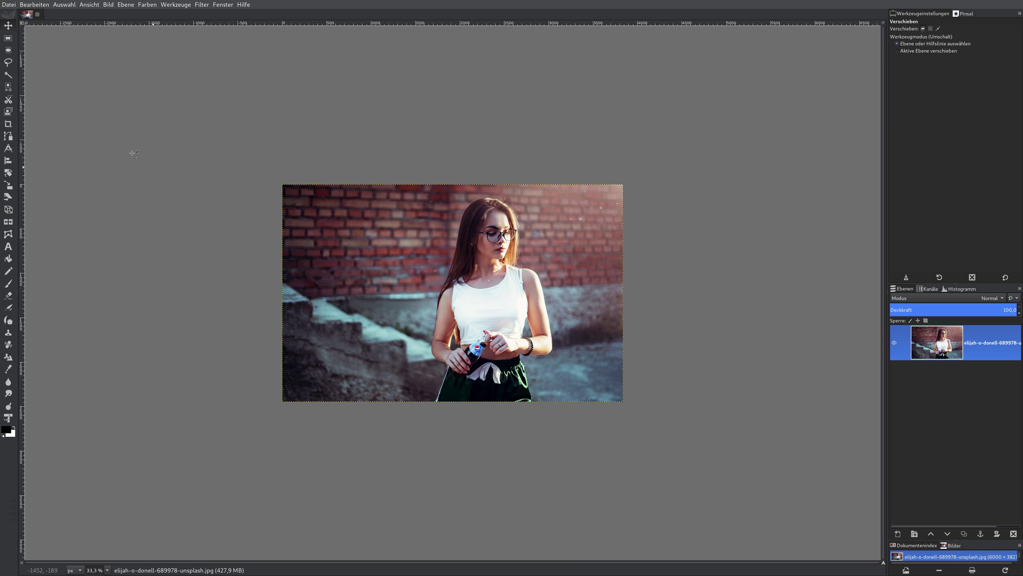
# Step: Crop to a 2449 × 2449 square positioned over the woman, then fit it to the window
pyautogui.click(8, 124)
pyautogui.moveTo(155, 144); pyautogui.dragTo(726, 443)
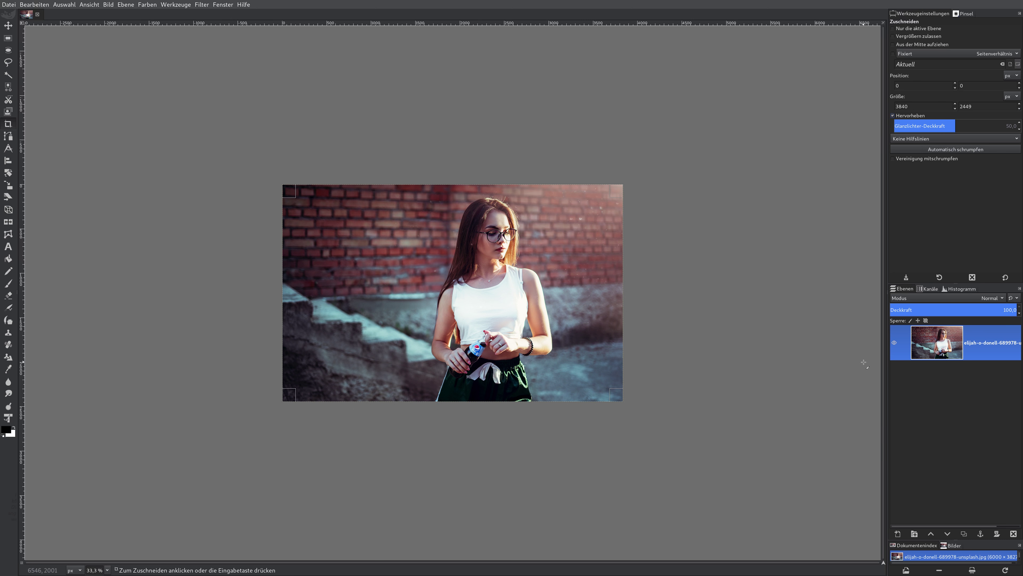
pyautogui.doubleClick(926, 106)
pyautogui.write('2')
pyautogui.write('449')
pyautogui.press('Tab')
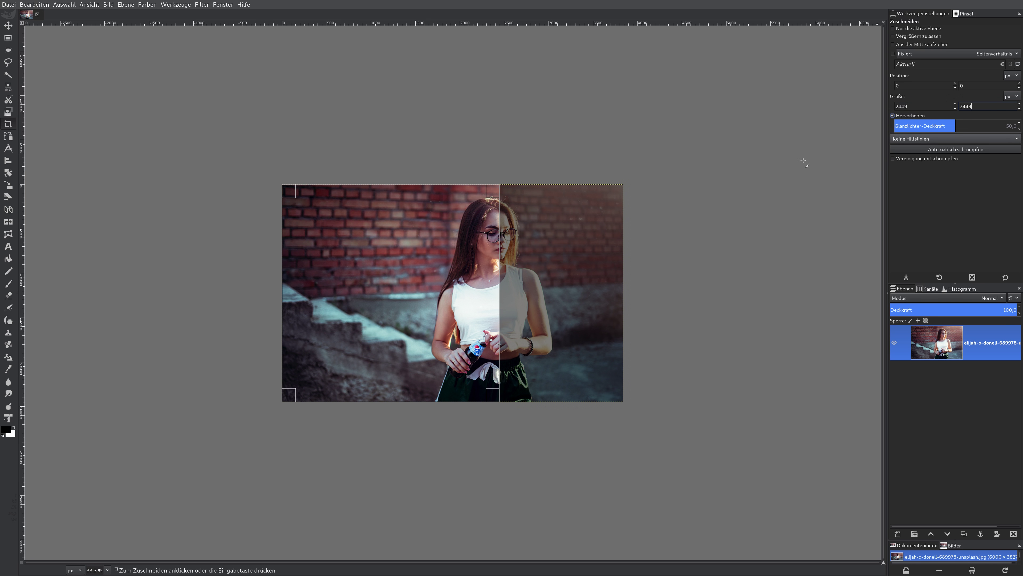
pyautogui.moveTo(393, 302)
pyautogui.mouseDown()
pyautogui.moveTo(475, 308)
pyautogui.moveTo(486, 339)
pyautogui.moveTo(470, 342)
pyautogui.moveTo(483, 342)
pyautogui.mouseUp()
pyautogui.doubleClick(483, 342)
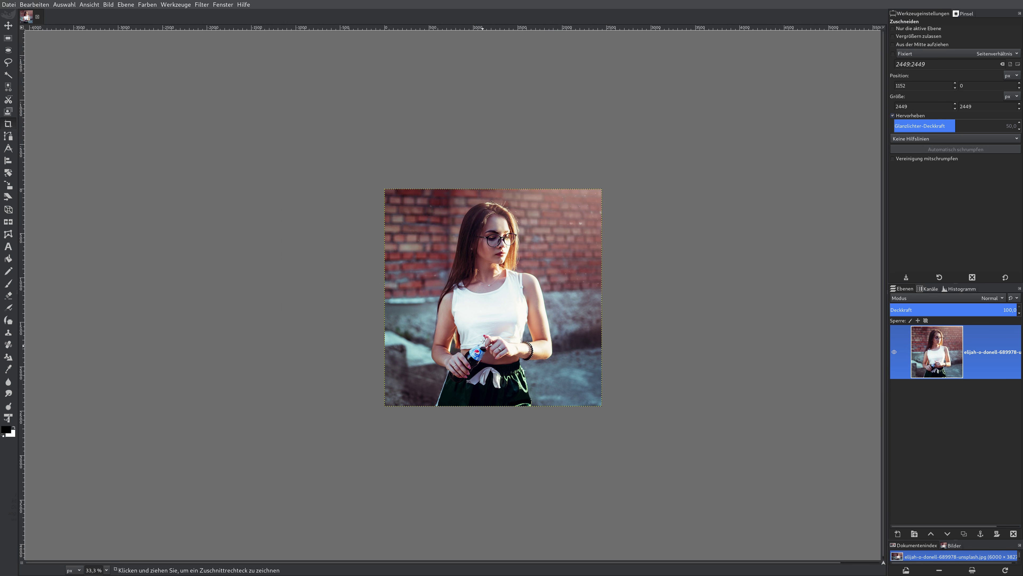
pyautogui.hotkey('ctrl', 'shift', 'j')
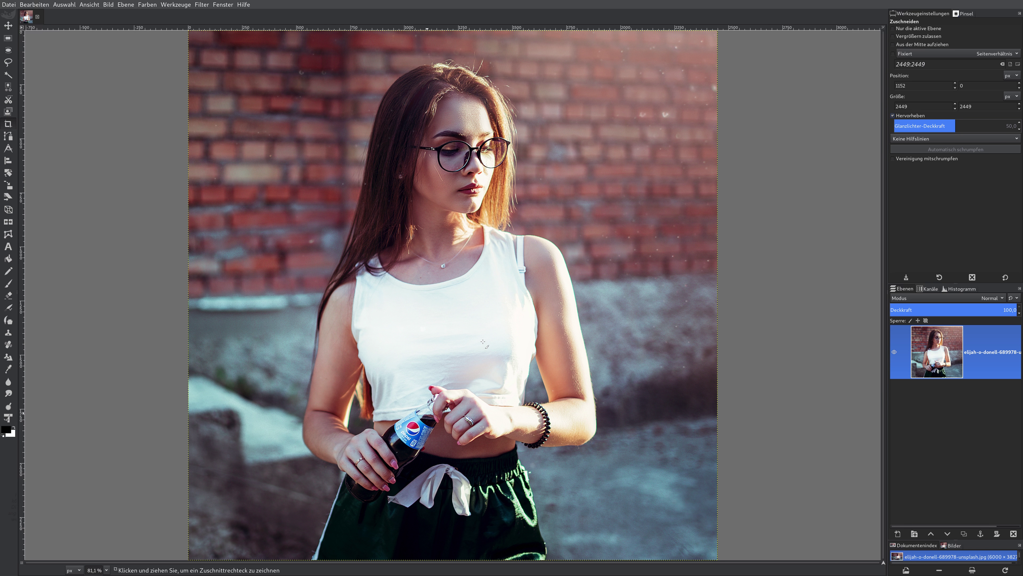
# Step: Duplicate the photo layer and give the copy brightness 0.032 and contrast 0.047
pyautogui.click(964, 533)
pyautogui.click(147, 5)
pyautogui.click(169, 95)
pyautogui.doubleClick(226, 57)
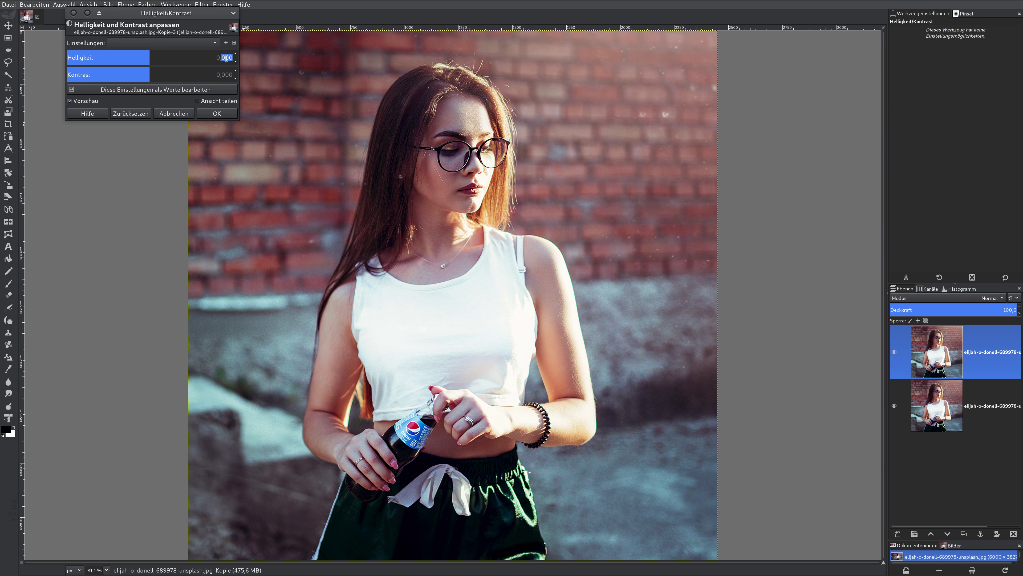
pyautogui.write('032')
pyautogui.doubleClick(226, 74)
pyautogui.write('047')
pyautogui.click(216, 114)
pyautogui.click(147, 5)
pyautogui.click(165, 15)
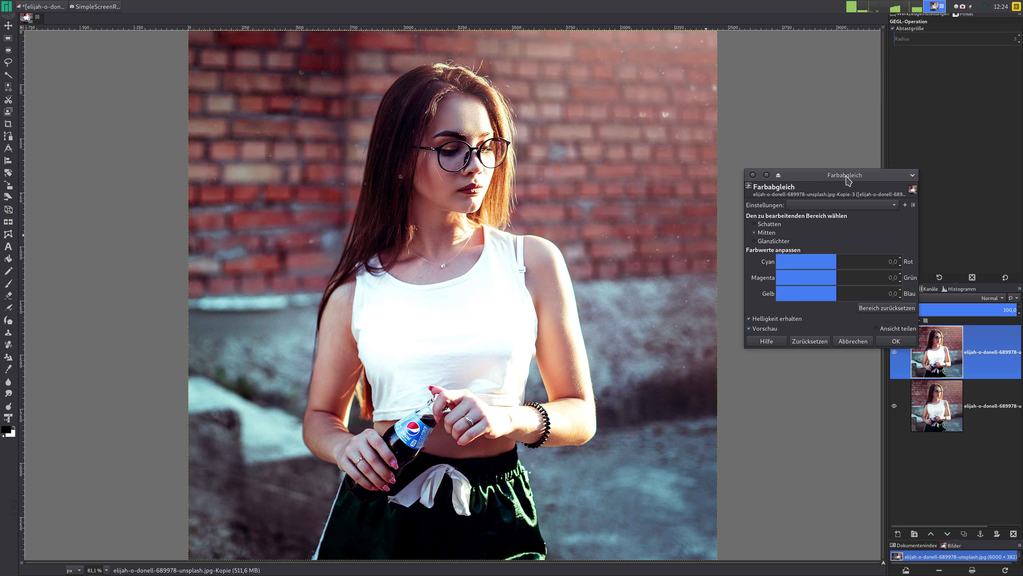
# Step: Apply color balance Cyan-Red 5 and Magenta-Green -2, then duplicate the graded layer
pyautogui.moveTo(841, 176)
pyautogui.mouseDown()
pyautogui.moveTo(792, 188)
pyautogui.moveTo(688, 136)
pyautogui.mouseUp()
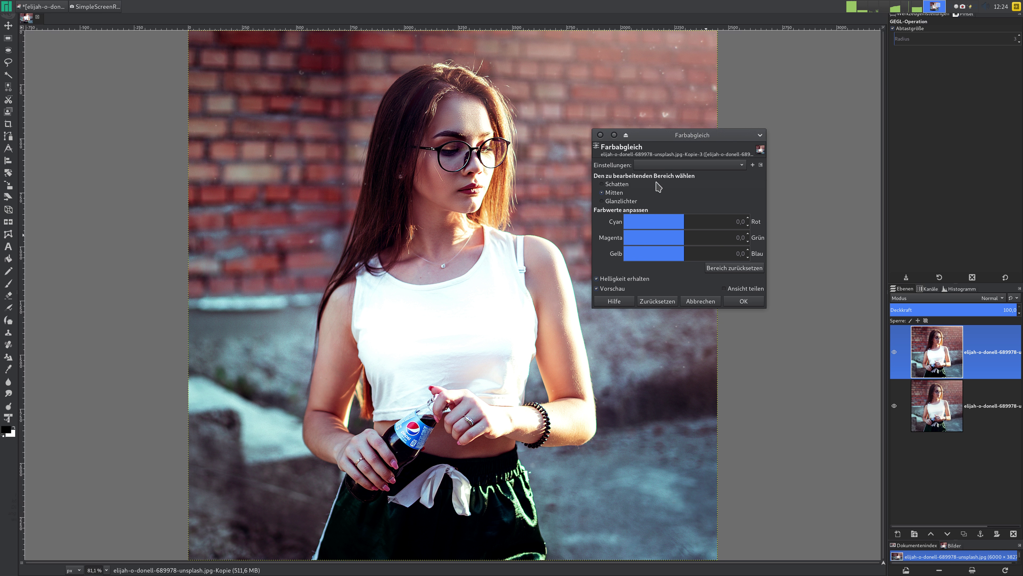
pyautogui.click(741, 222)
pyautogui.write('5')
pyautogui.press('Tab')
pyautogui.write('-2')
pyautogui.click(739, 301)
pyautogui.hotkey('shift', 'ctrl', 'd')
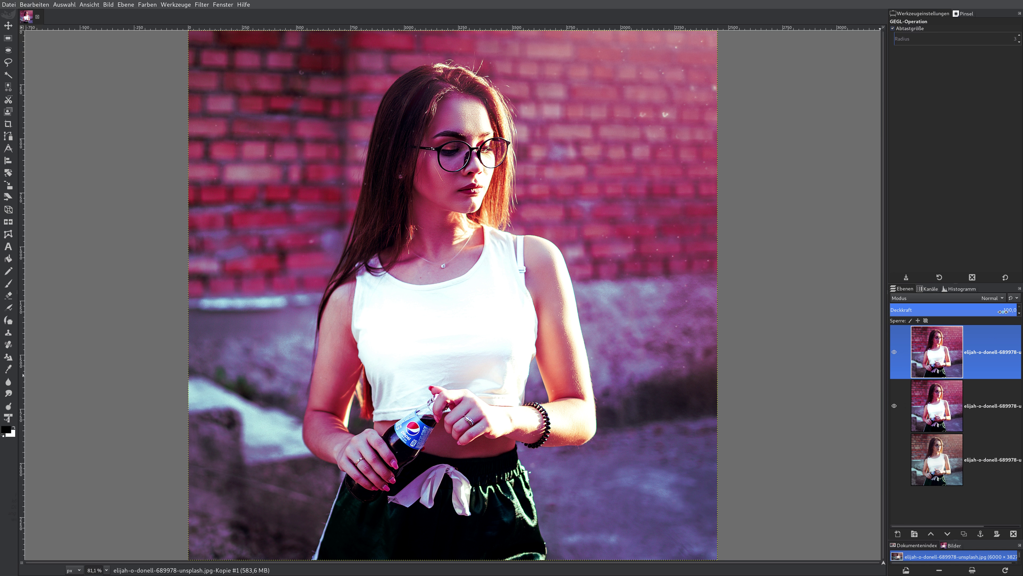
# Step: Set the top copy to 20% opacity in Überlagern (Overlay) mode and merge it down
pyautogui.write('20')
pyautogui.press('Return')
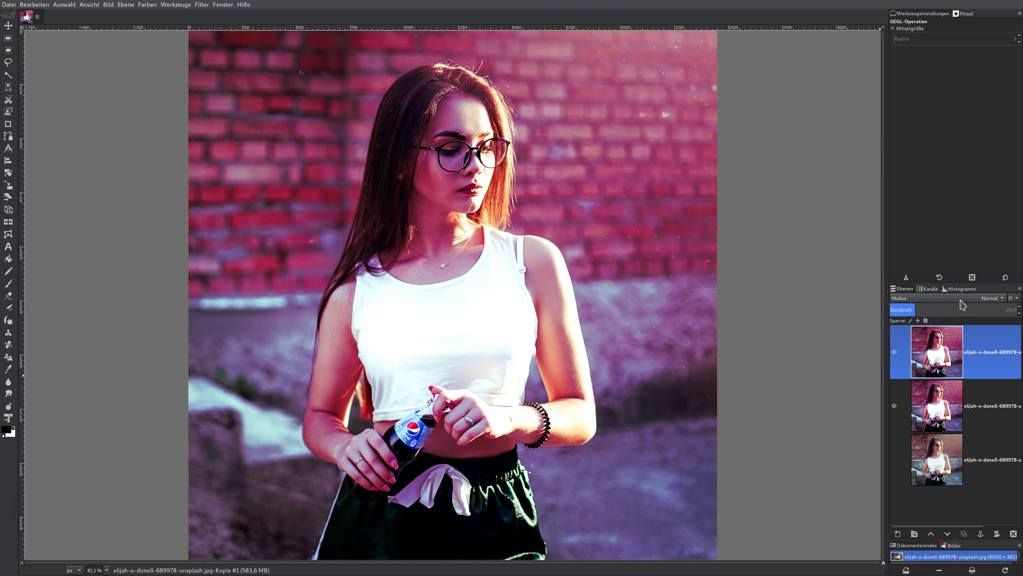
pyautogui.click(963, 298)
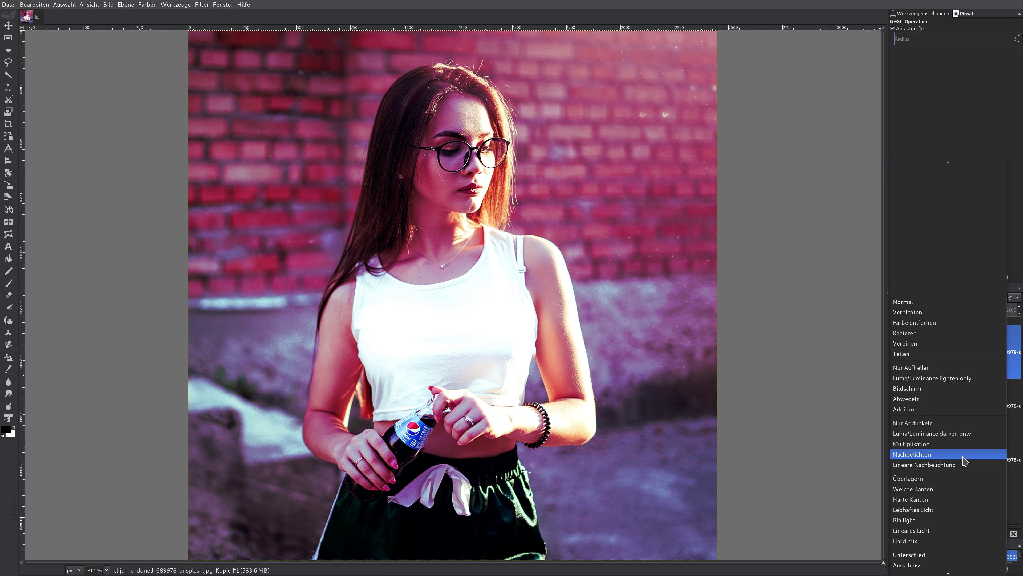
pyautogui.click(958, 478)
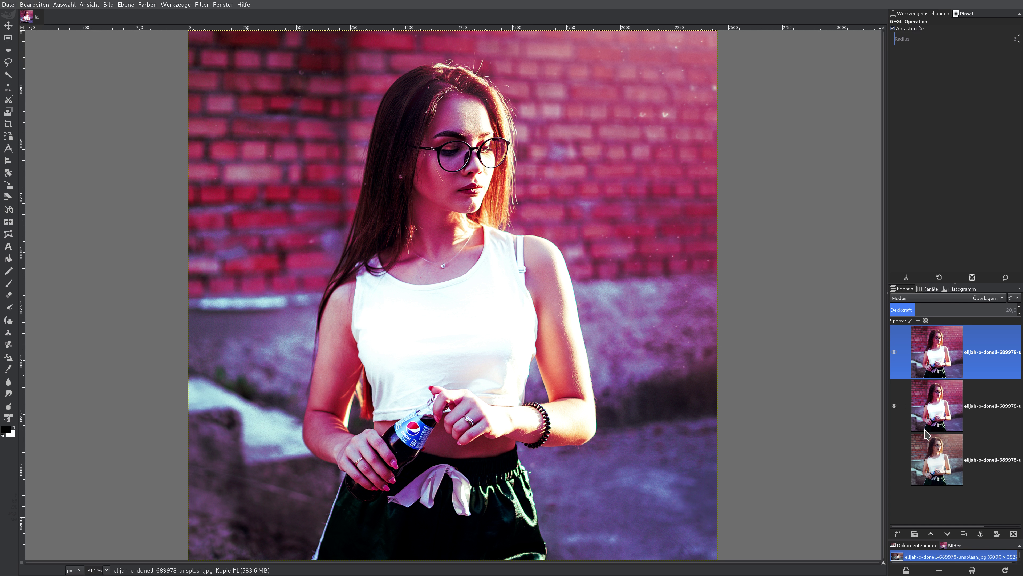
pyautogui.rightClick(951, 360)
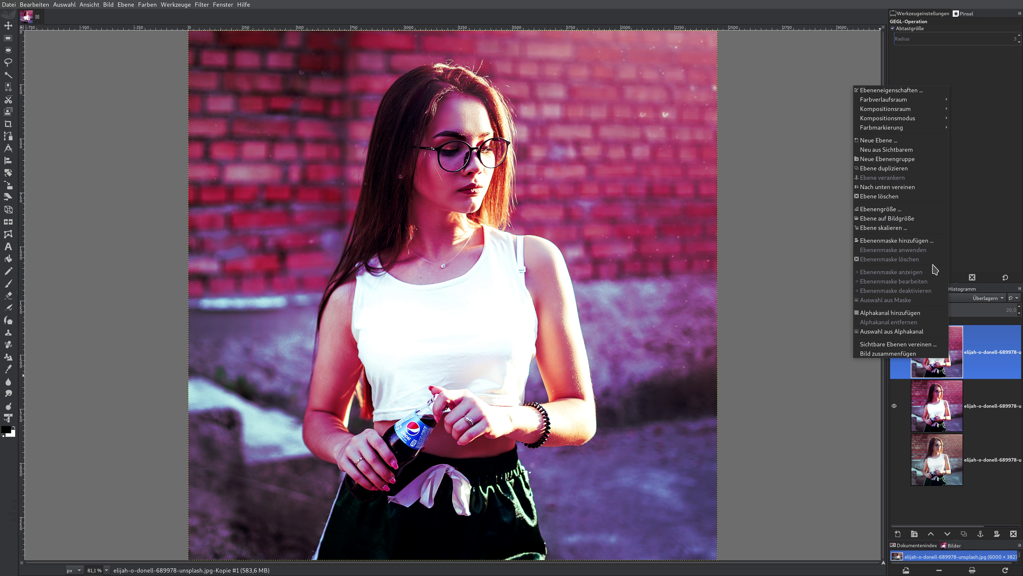
pyautogui.click(885, 187)
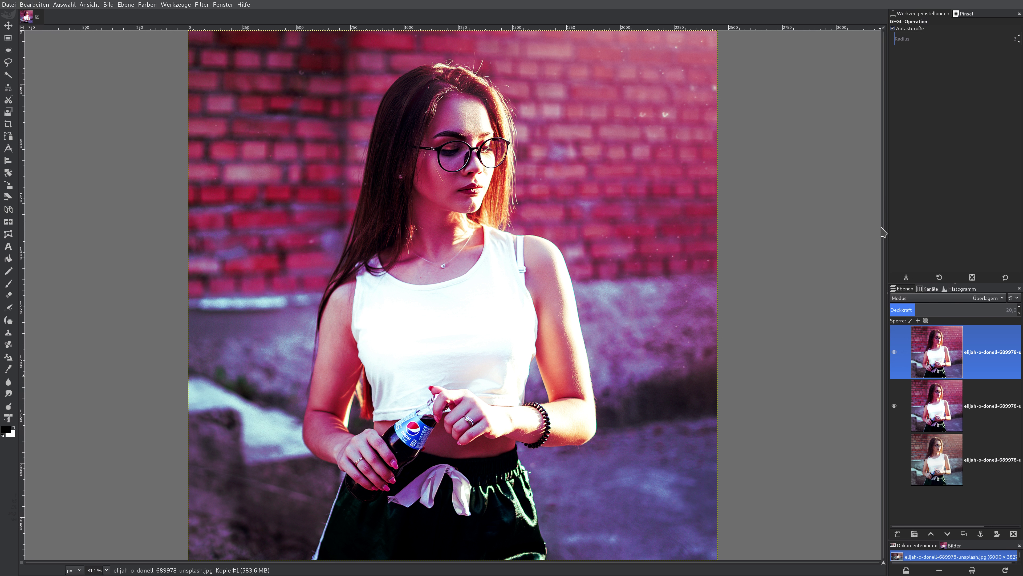
# Step: Apply Brightness-Contrast of −0.022 brightness and 0.037 contrast to the merged layer
pyautogui.click(147, 4)
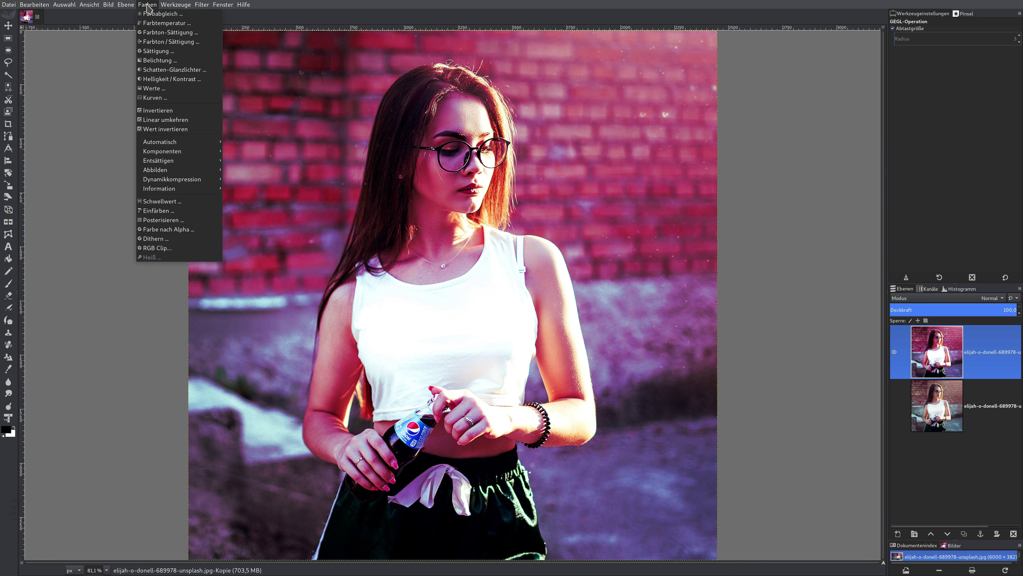
pyautogui.click(151, 78)
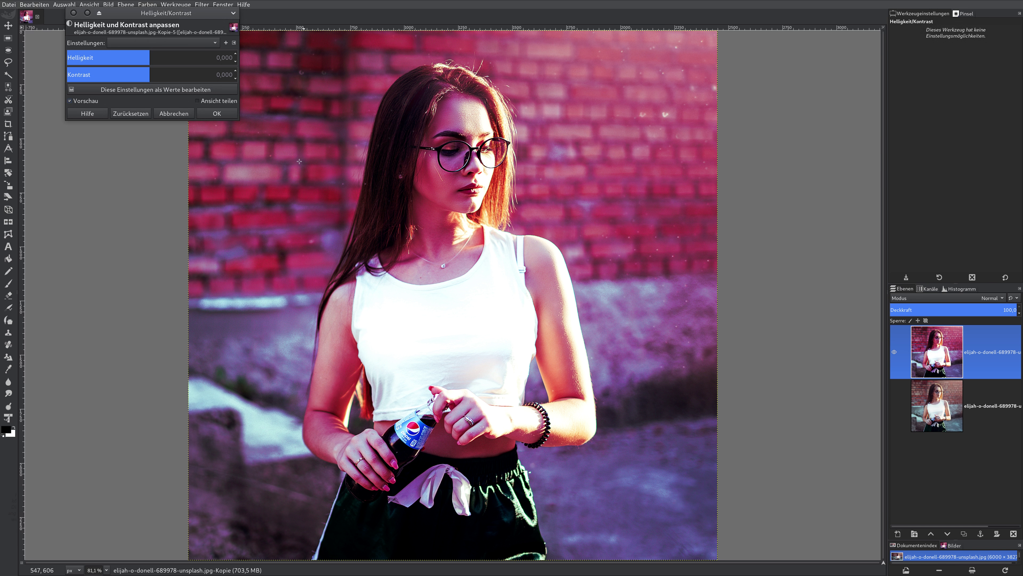
pyautogui.click(225, 58)
pyautogui.write('-,022')
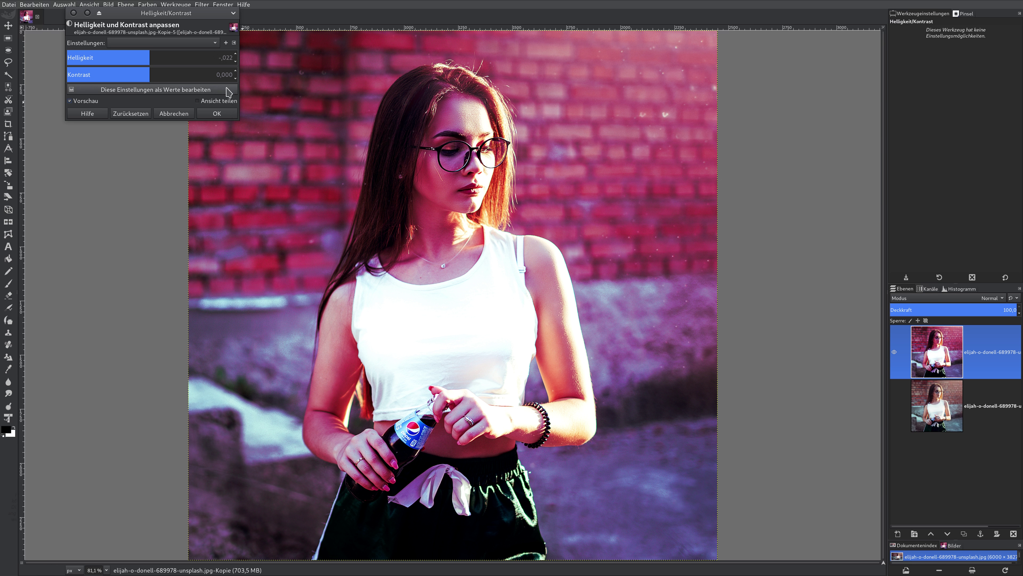
pyautogui.click(228, 75)
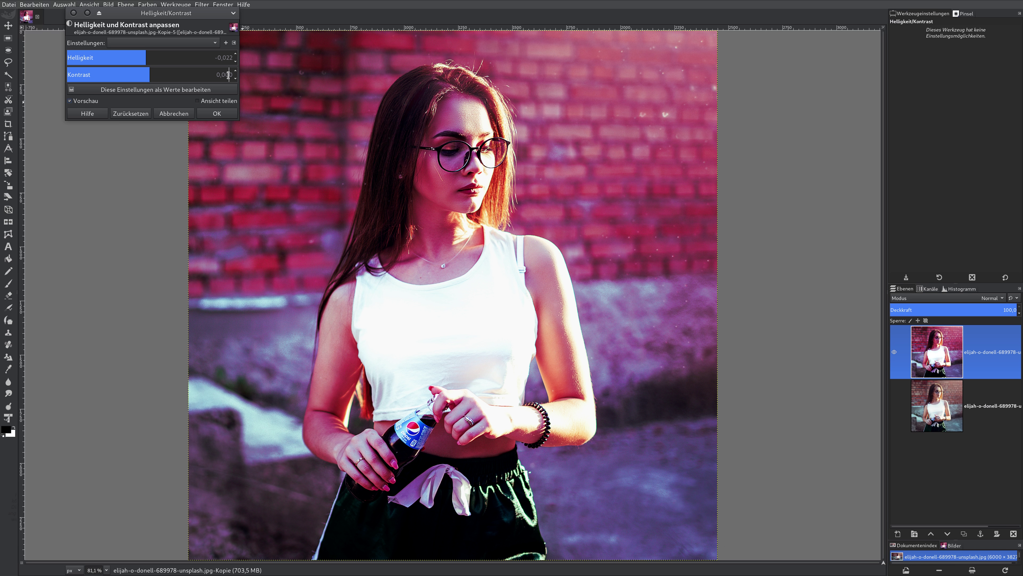
pyautogui.doubleClick(228, 75)
pyautogui.write('3')
pyautogui.write('7')
pyautogui.click(226, 57)
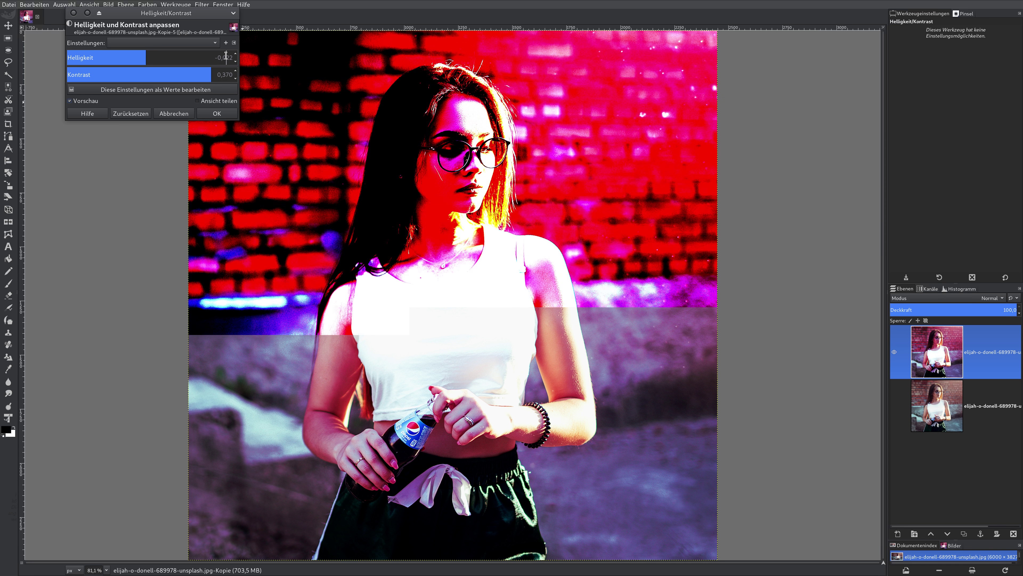
pyautogui.click(216, 113)
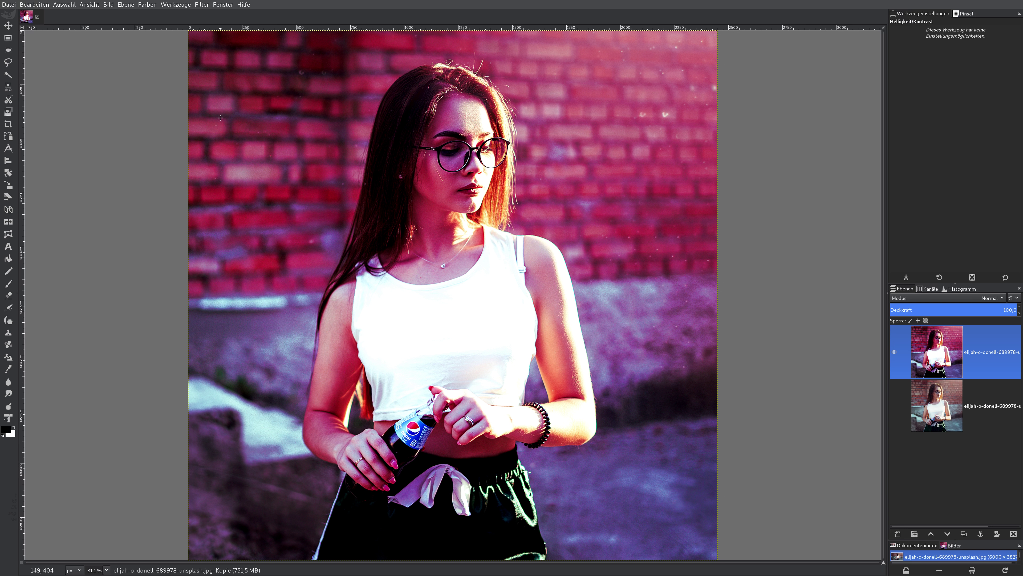
# Step: Draw a rectangular selection inside the photo, adjusting its edges at 75% zoom
pyautogui.click(8, 39)
pyautogui.moveTo(239, 47); pyautogui.dragTo(337, 218)
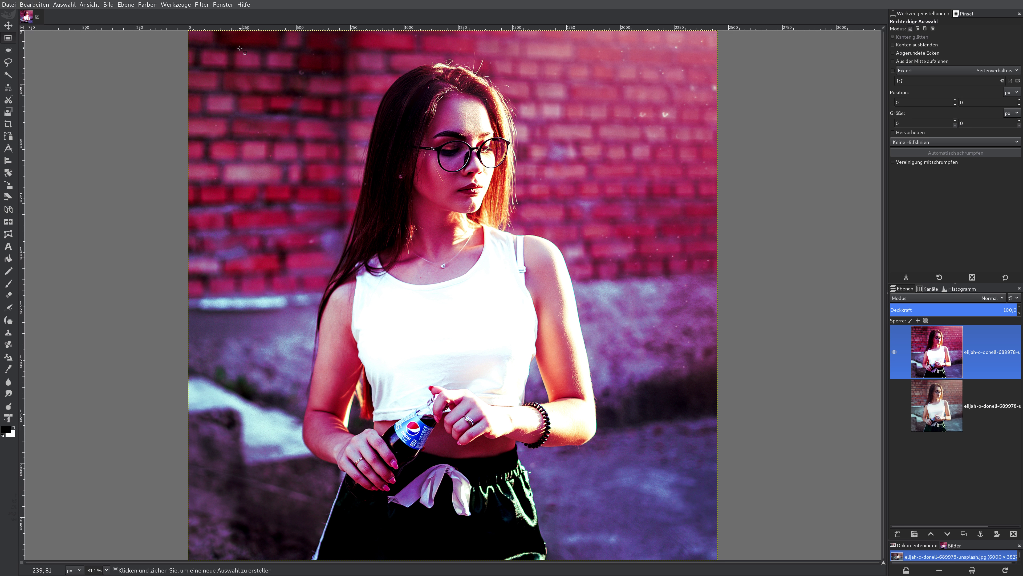
pyautogui.moveTo(367, 255); pyautogui.dragTo(675, 521)
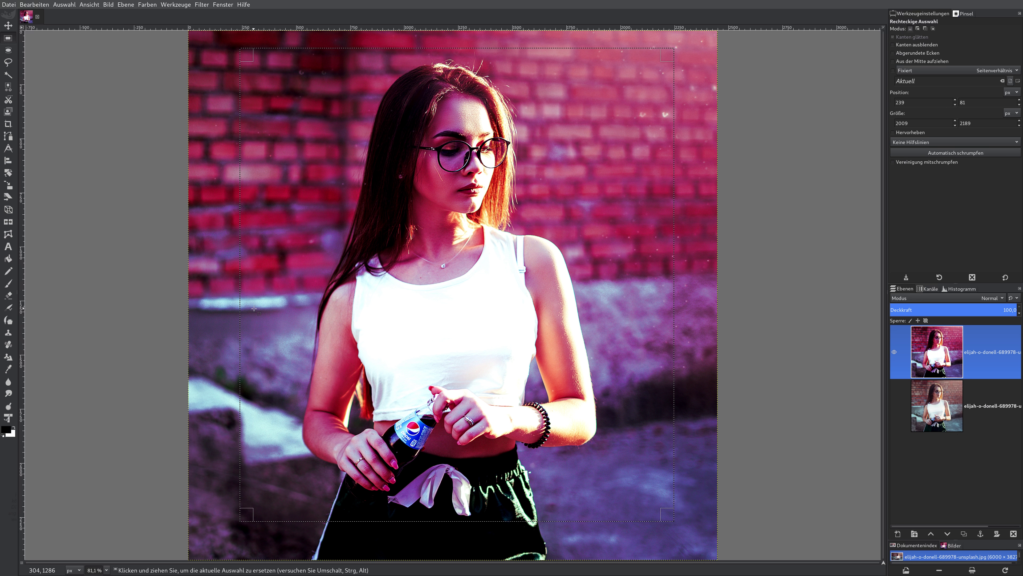
pyautogui.moveTo(246, 312); pyautogui.dragTo(232, 313)
pyautogui.moveTo(455, 515); pyautogui.dragTo(455, 524)
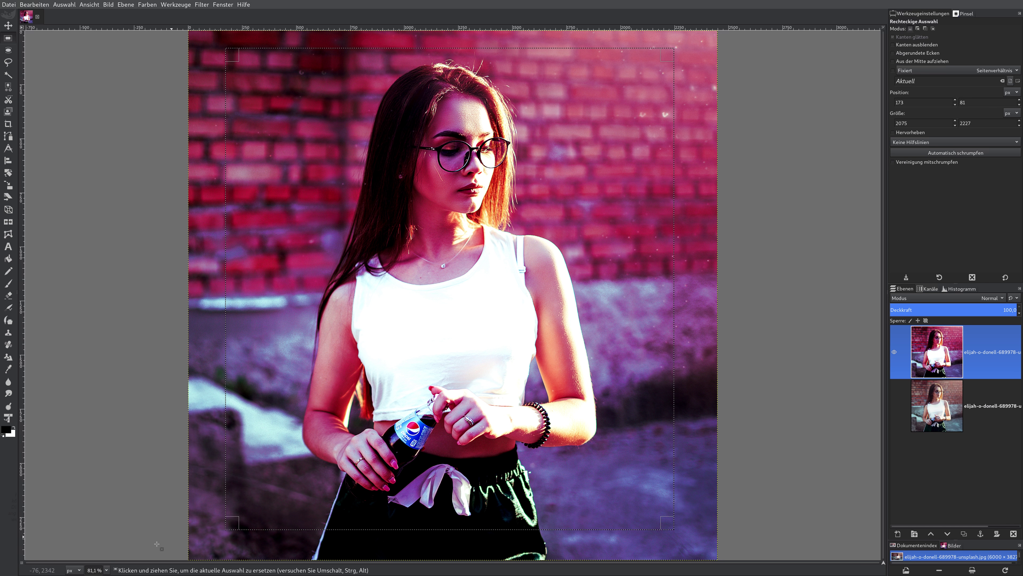
pyautogui.click(95, 570)
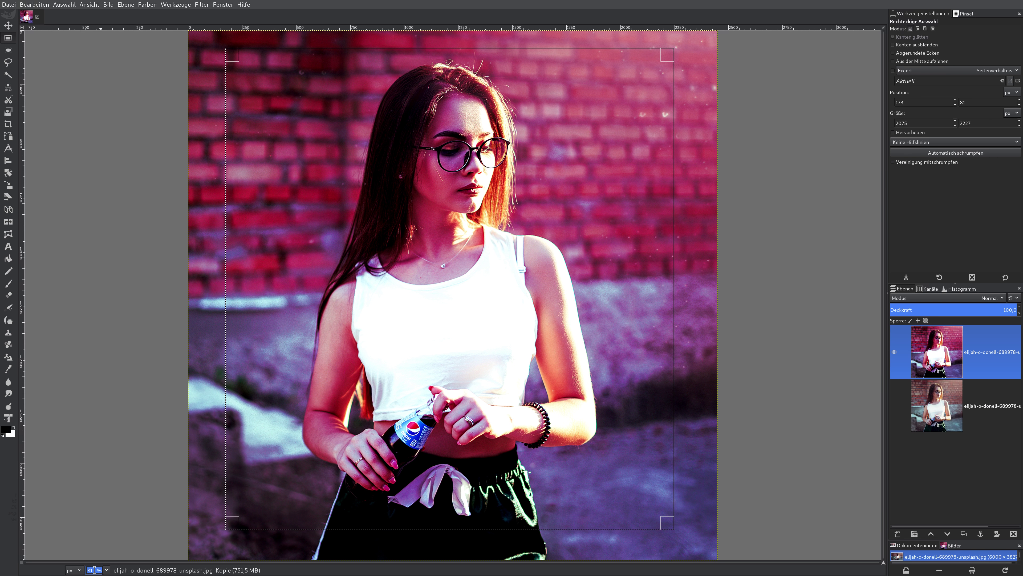
pyautogui.write('75')
pyautogui.press('Return')
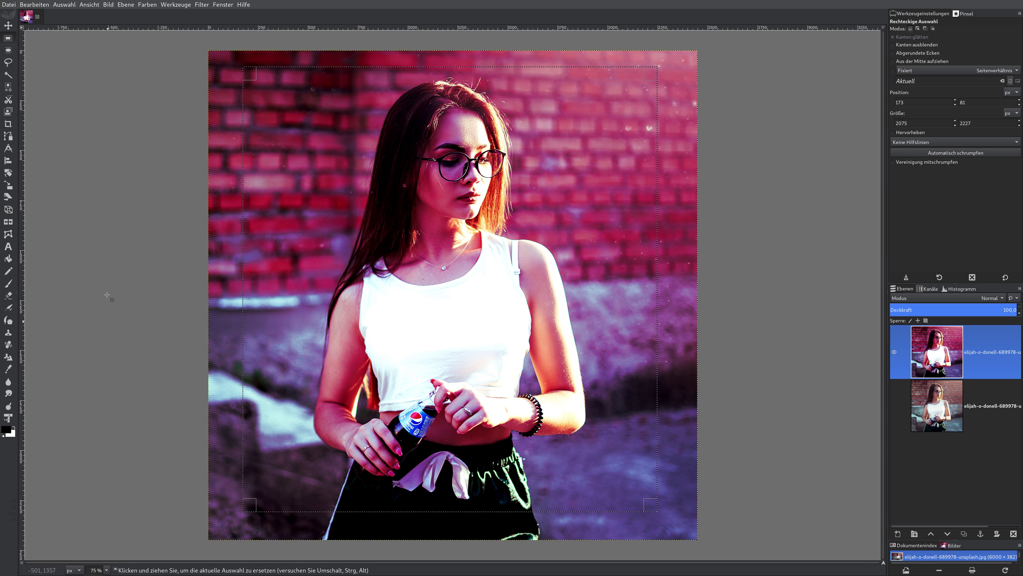
pyautogui.moveTo(430, 76); pyautogui.dragTo(431, 80)
pyautogui.moveTo(450, 511); pyautogui.dragTo(450, 507)
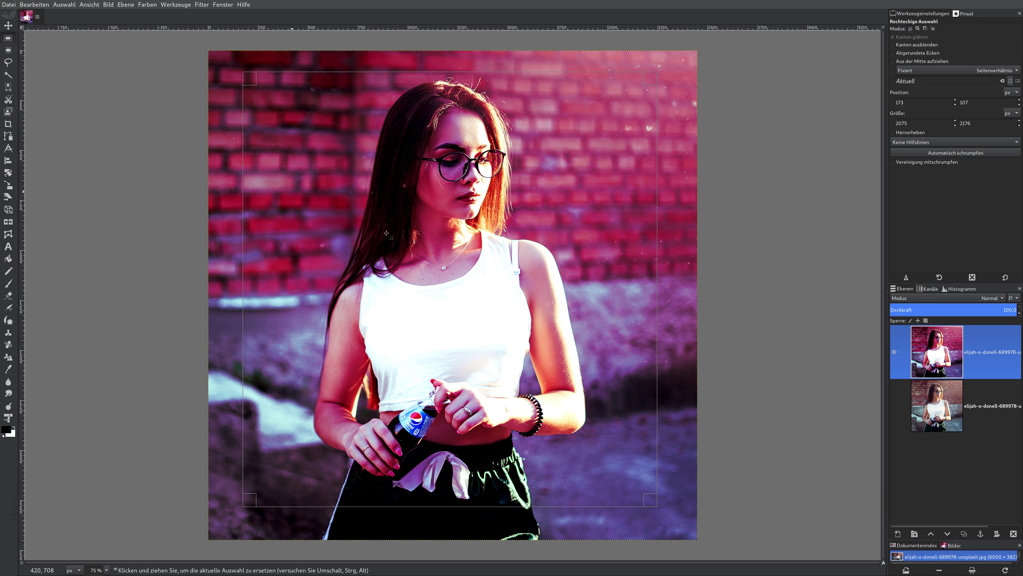
pyautogui.press('Return')
# Step: Feather the selection by 300 px
pyautogui.click(64, 4)
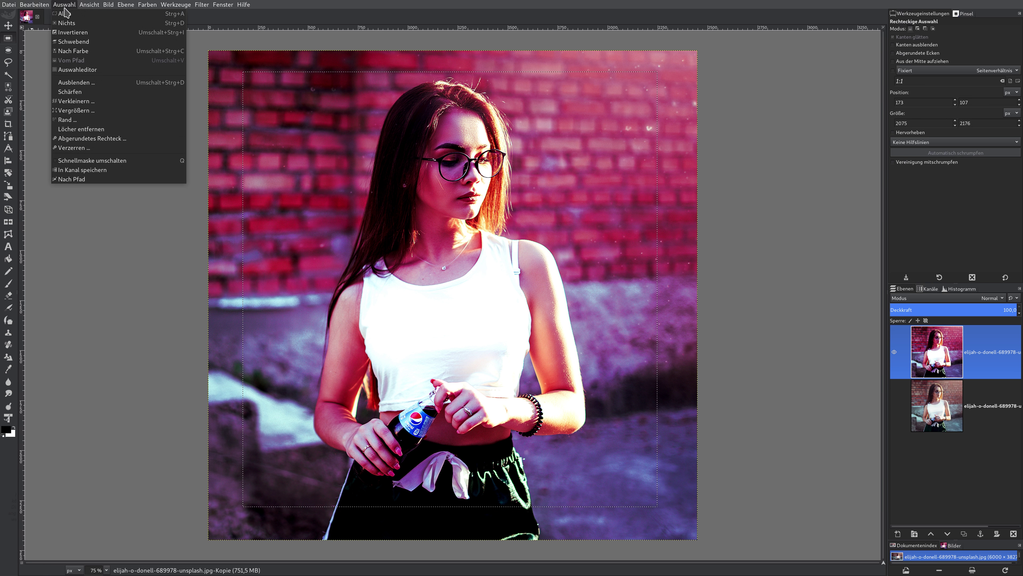
pyautogui.click(78, 80)
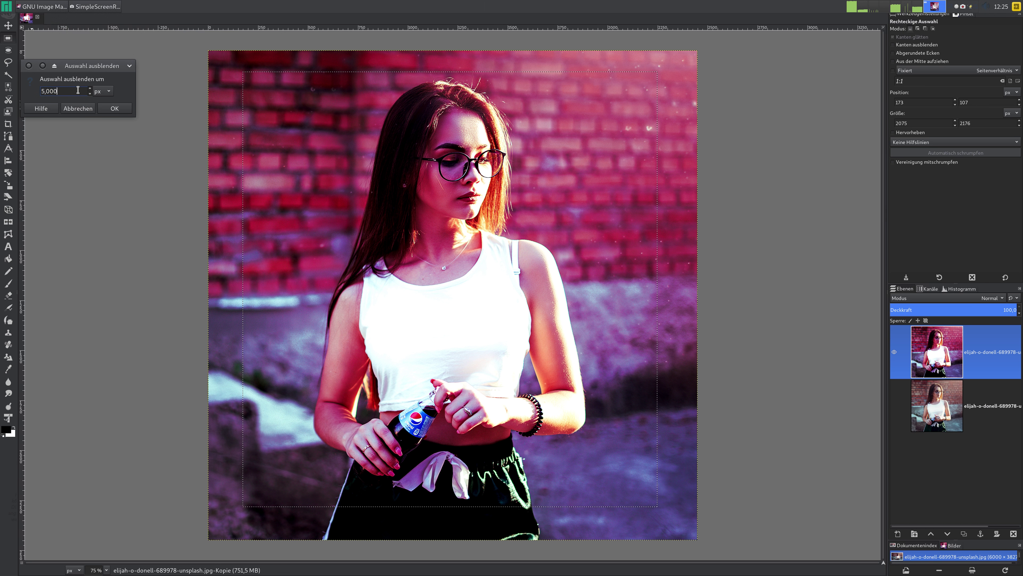
pyautogui.write('300')
pyautogui.press('Return')
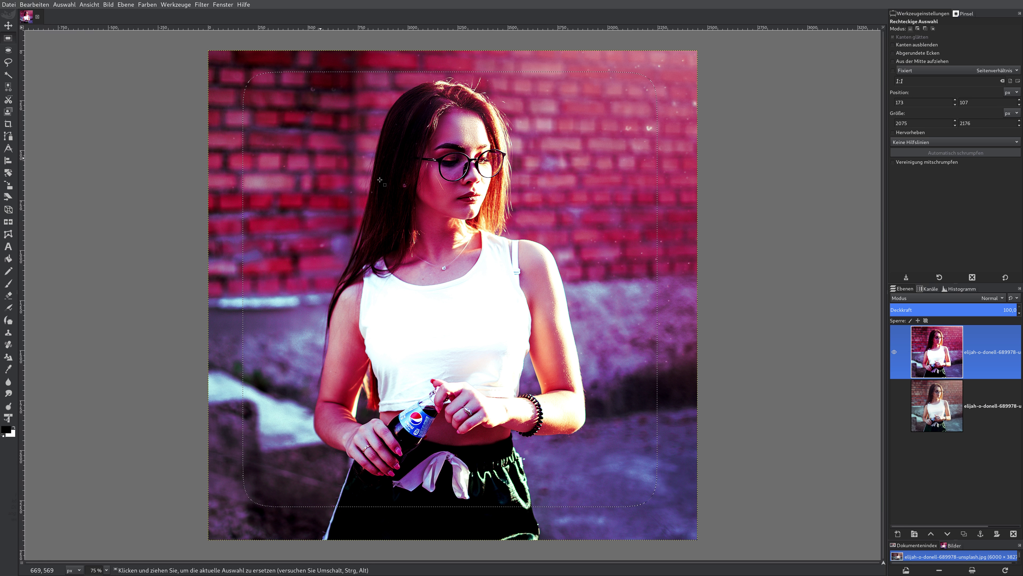
# Step: Add a new transparent layer on top and make it the active layer
pyautogui.click(898, 533)
pyautogui.click(996, 567)
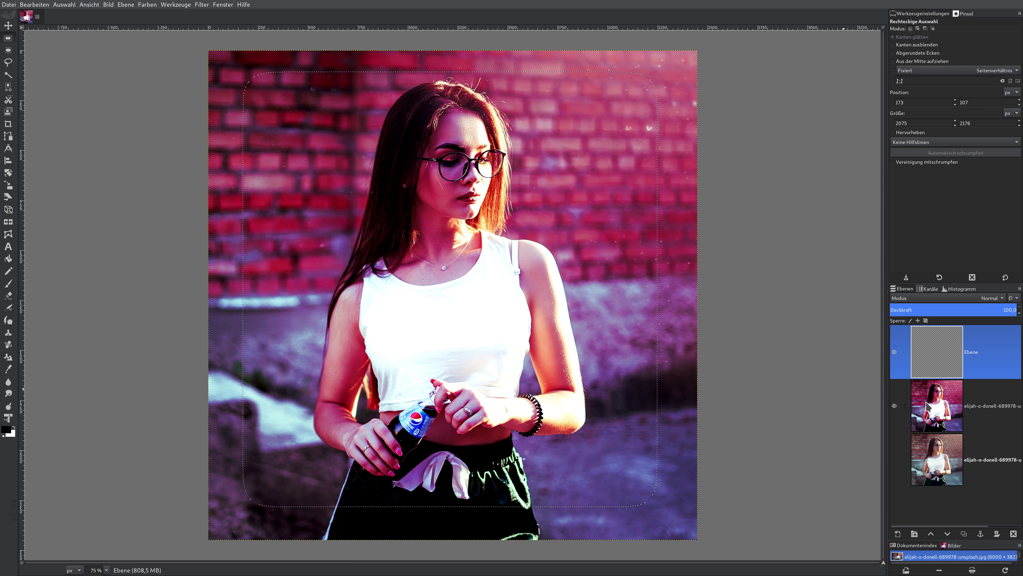
pyautogui.click(927, 409)
pyautogui.click(937, 352)
# Step: Set the foreground colour to light grey b5b5b5
pyautogui.click(6, 429)
pyautogui.tripleClick(153, 133)
pyautogui.write('b5')
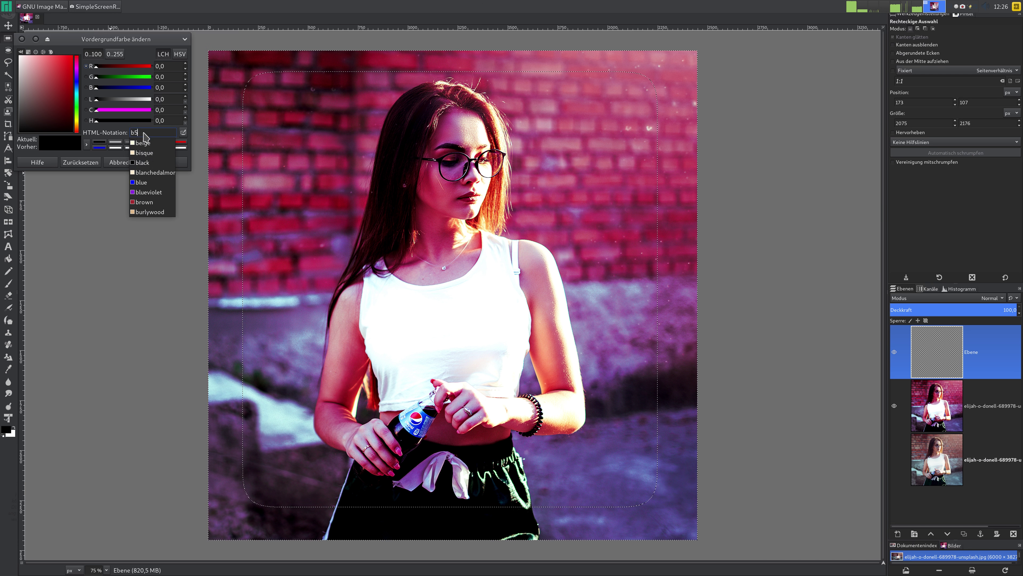
pyautogui.write('b5')
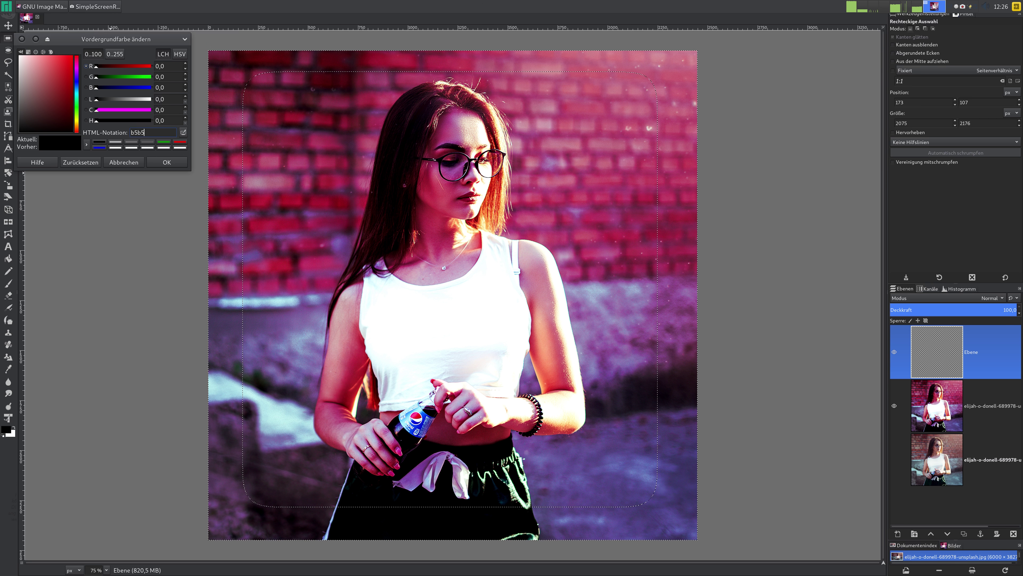
pyautogui.write('b5')
pyautogui.click(156, 163)
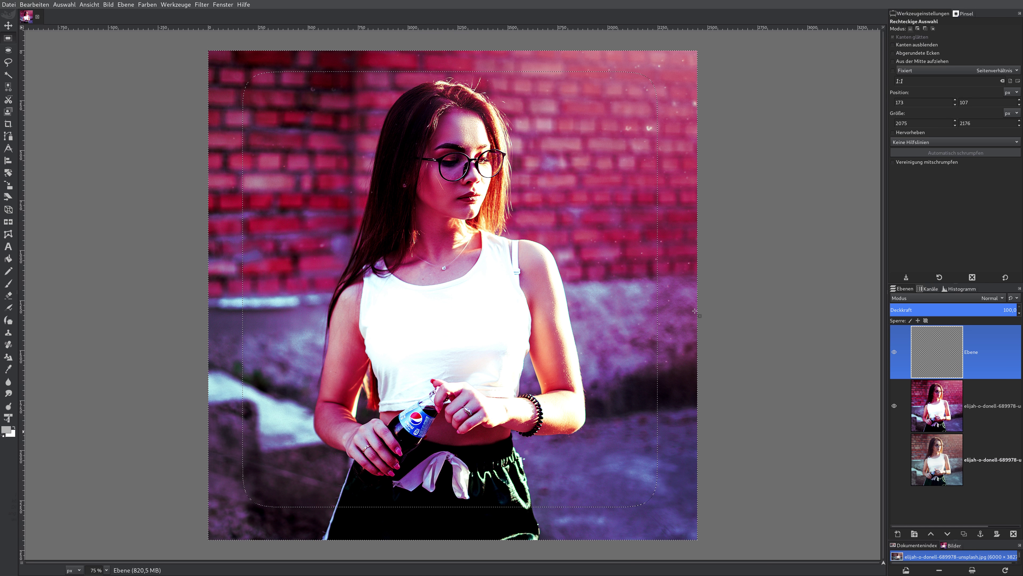
# Step: Try a grey fill around the feathered selection, then undo the grey vignette
pyautogui.moveTo(695, 311); pyautogui.dragTo(695, 310)
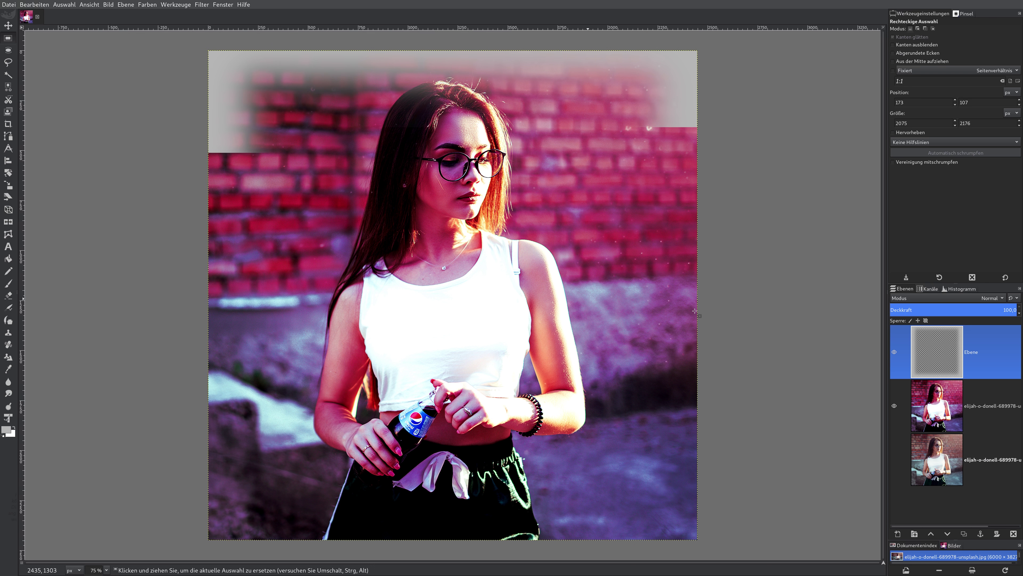
pyautogui.click(977, 299)
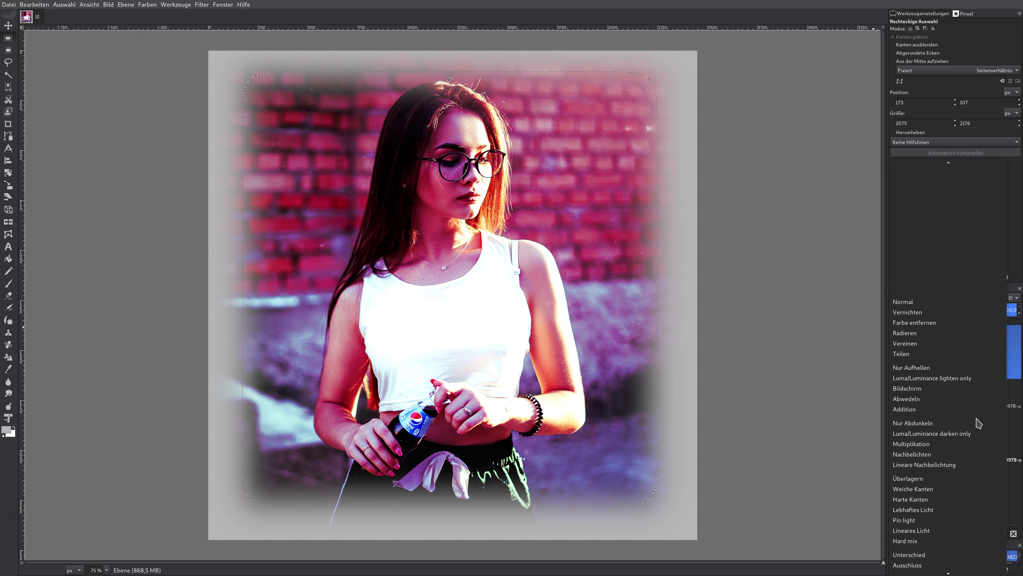
pyautogui.click(903, 302)
pyautogui.hotkey('ctrl', 'z')
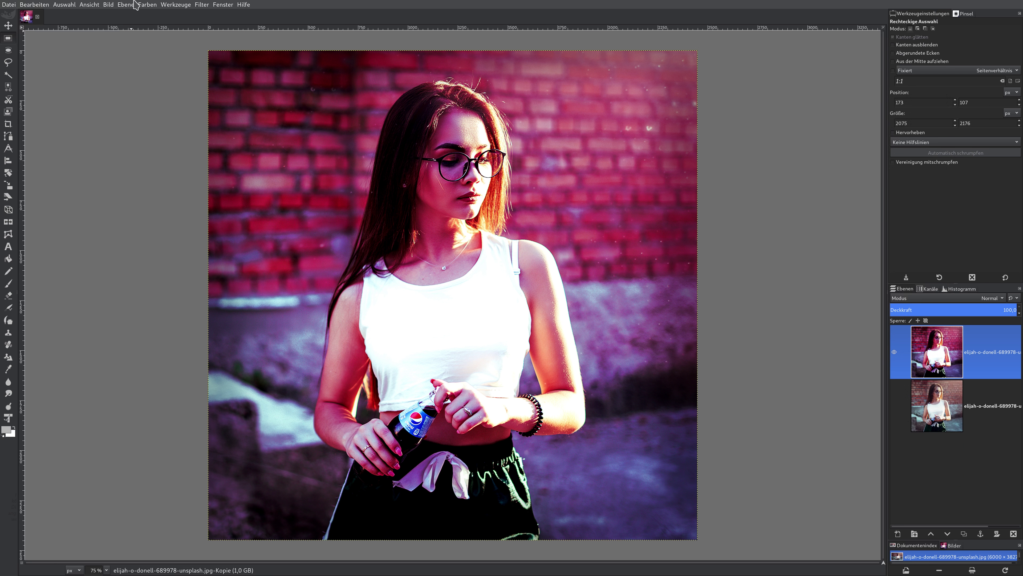
# Step: Reduce the top layer's saturation to a 0.600 scale
pyautogui.click(145, 5)
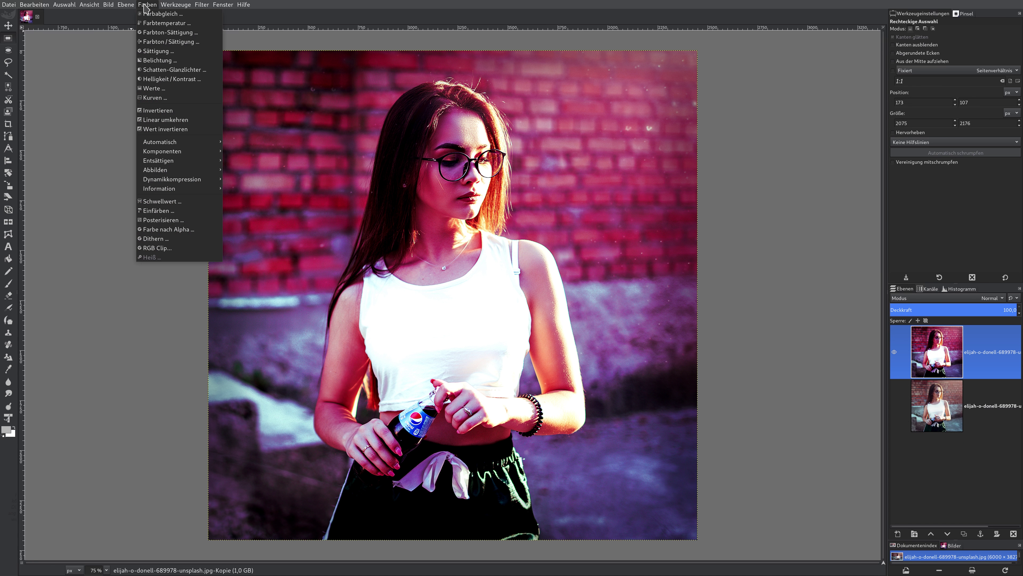
pyautogui.click(155, 51)
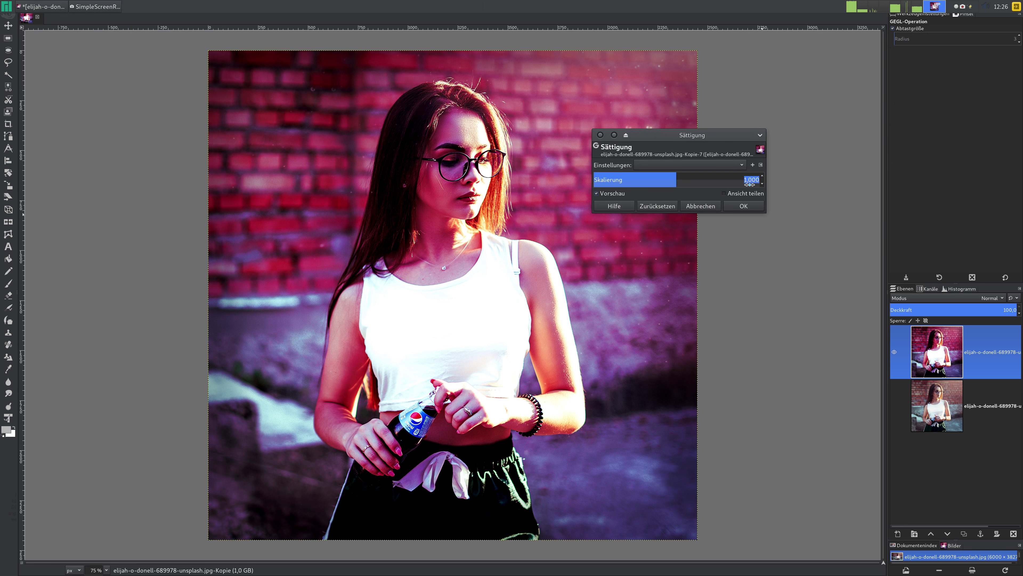
pyautogui.press('BackSpace')
pyautogui.press('Return')
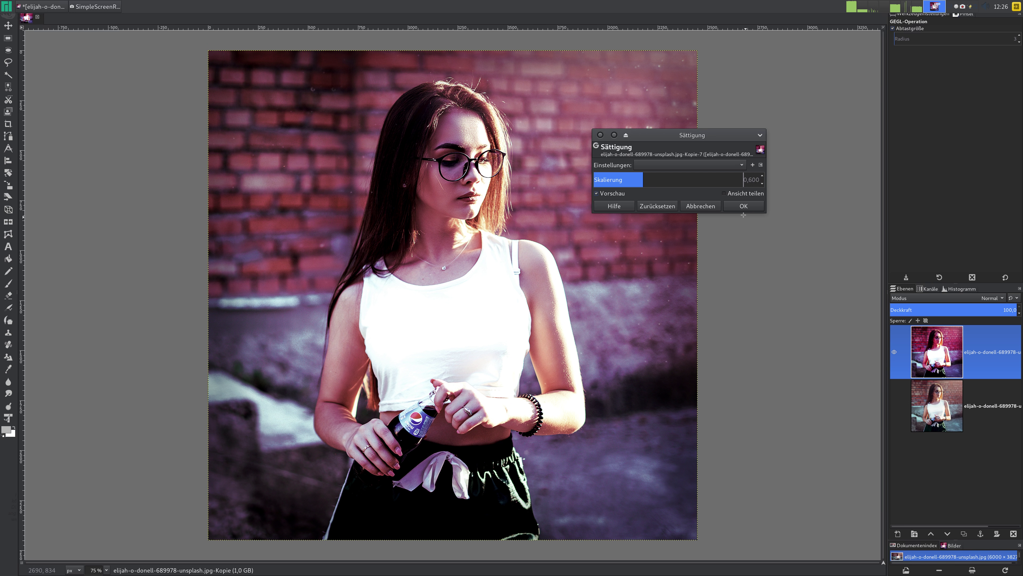
pyautogui.click(743, 206)
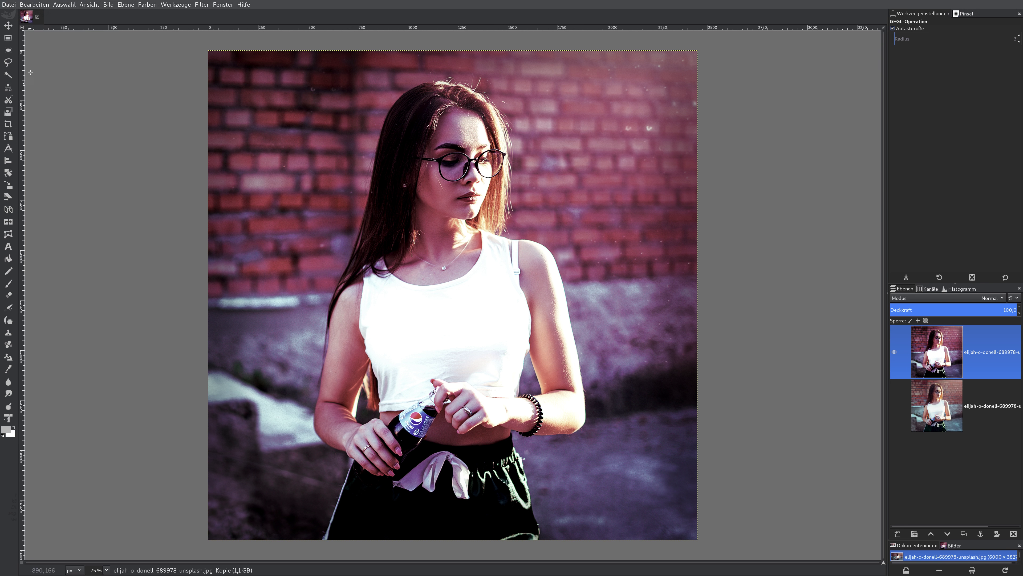
# Step: Select the entire image
pyautogui.click(65, 5)
pyautogui.click(62, 19)
pyautogui.click(64, 5)
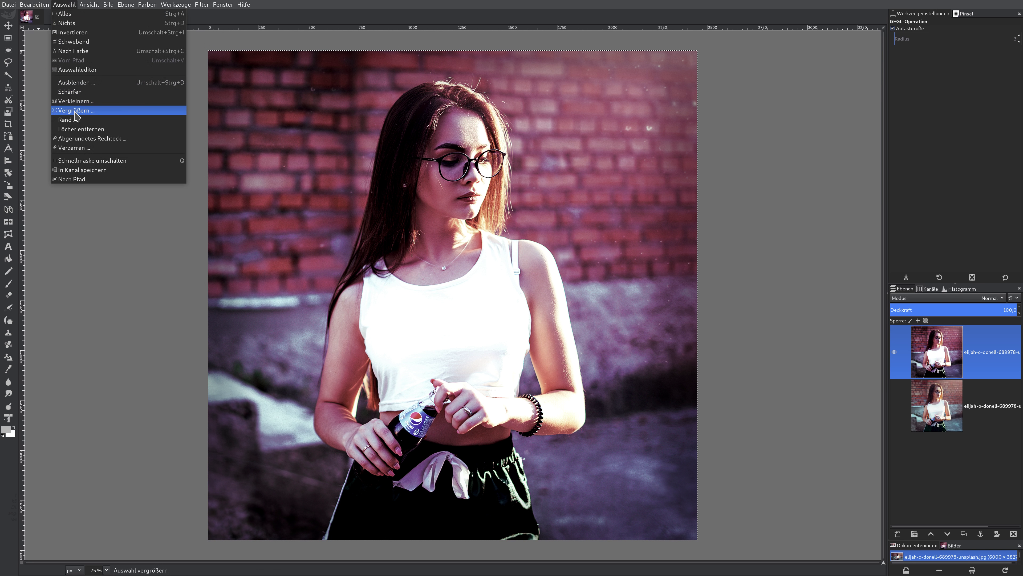
# Step: Fill a 30 px border selection with black, deselect, and swap layer visibility to compare
pyautogui.click(75, 119)
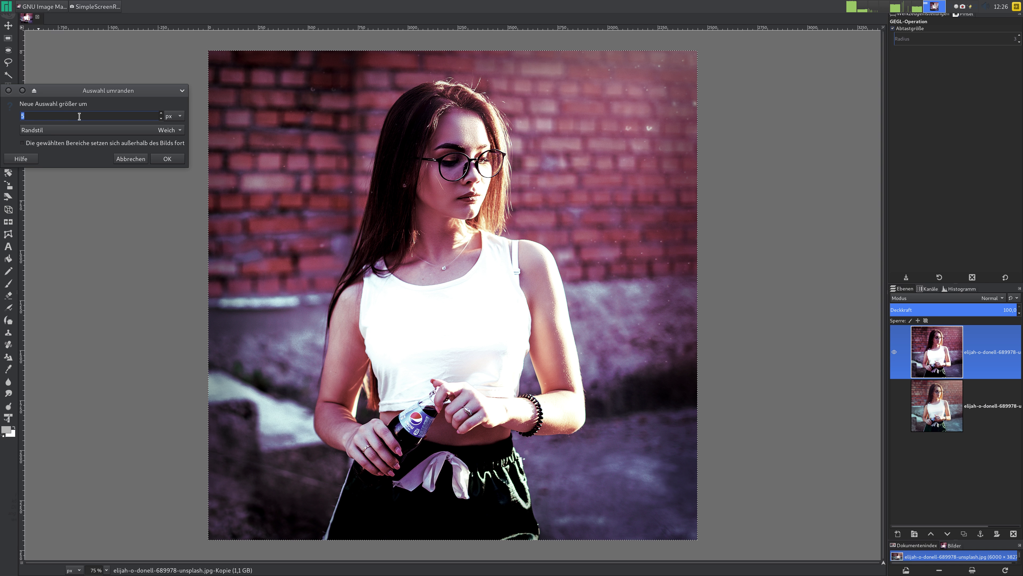
pyautogui.write('30')
pyautogui.press('Return')
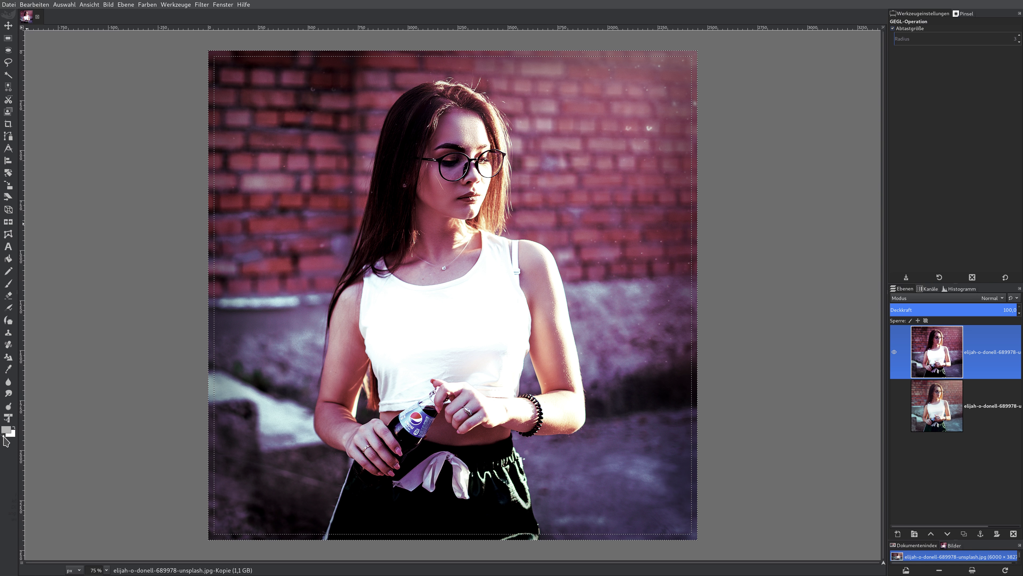
pyautogui.click(4, 435)
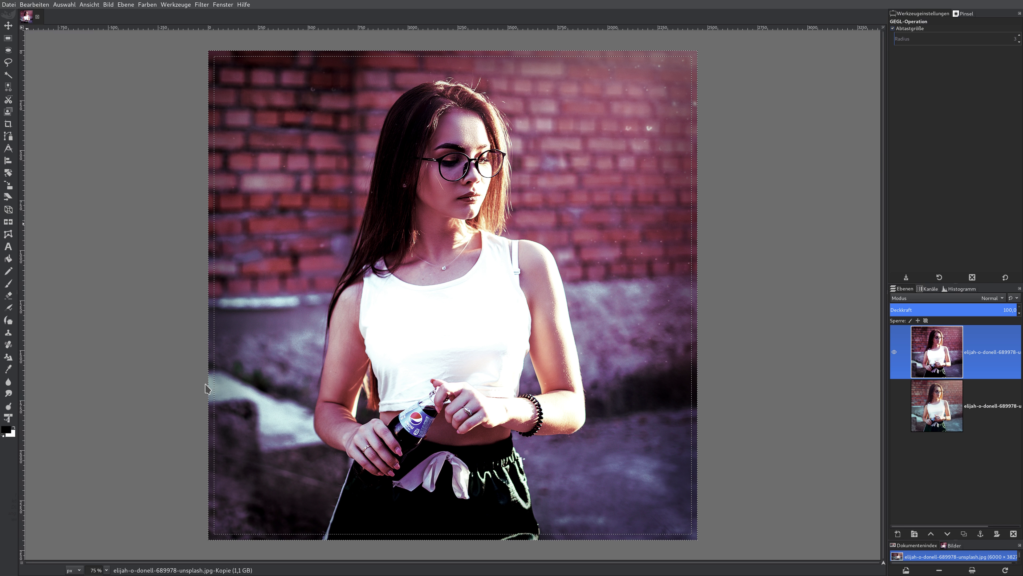
pyautogui.hotkey('ctrl', ',')
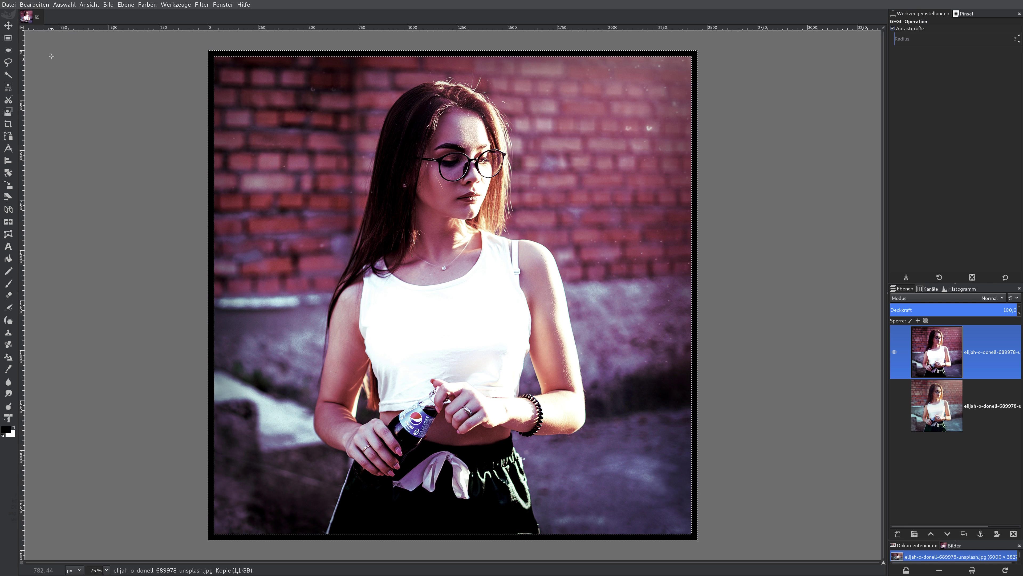
pyautogui.click(67, 5)
pyautogui.click(73, 27)
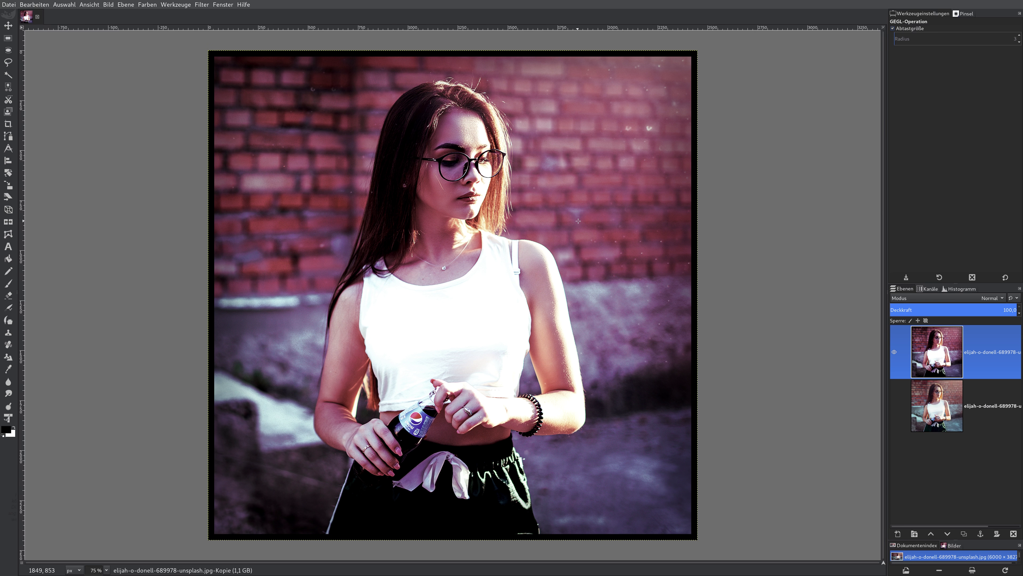
pyautogui.click(895, 406)
pyautogui.click(898, 355)
# Step: Make the graded top layer visible, remove its alpha channel, and keep it selected
pyautogui.click(898, 355)
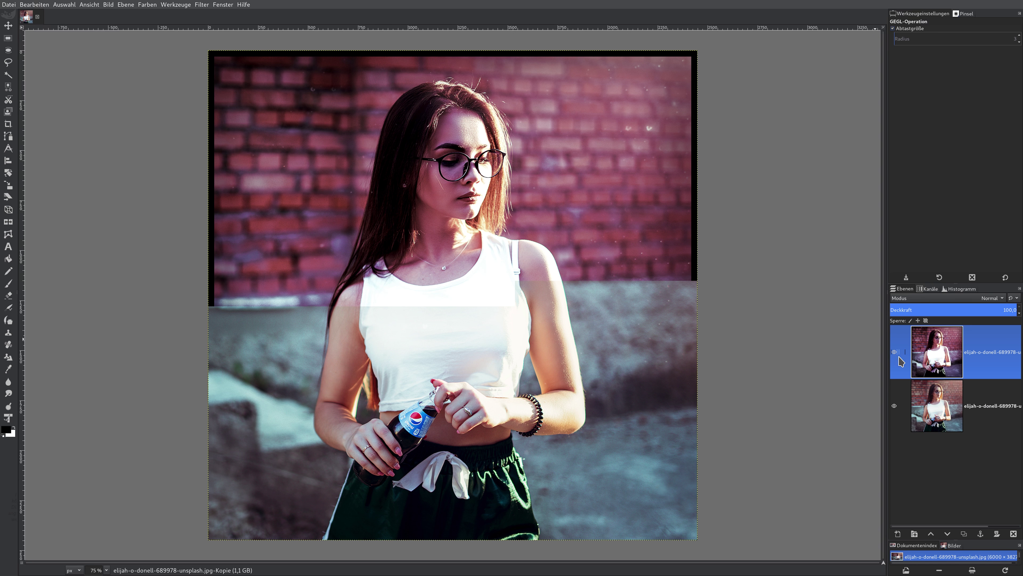
pyautogui.rightClick(954, 357)
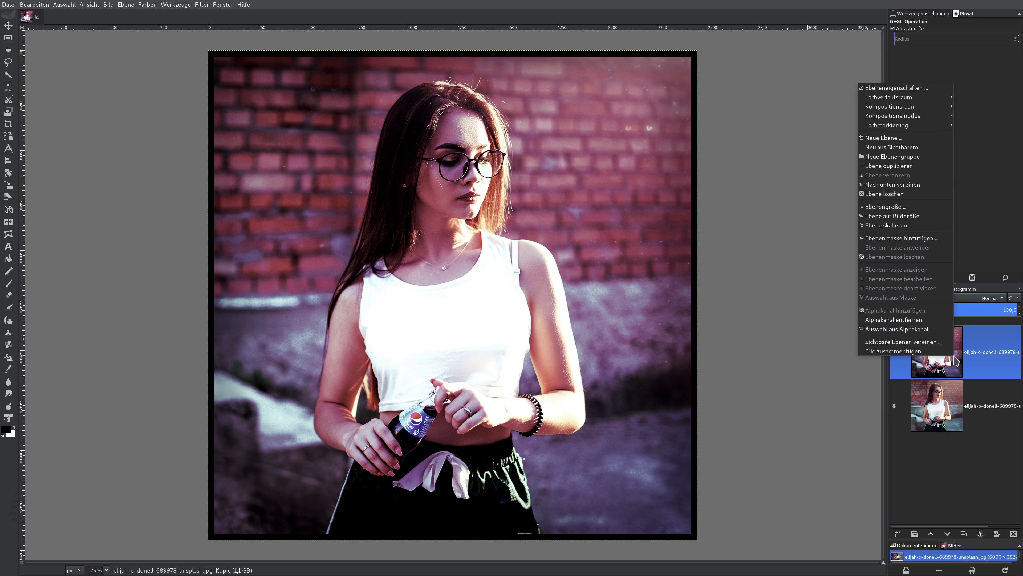
pyautogui.click(934, 323)
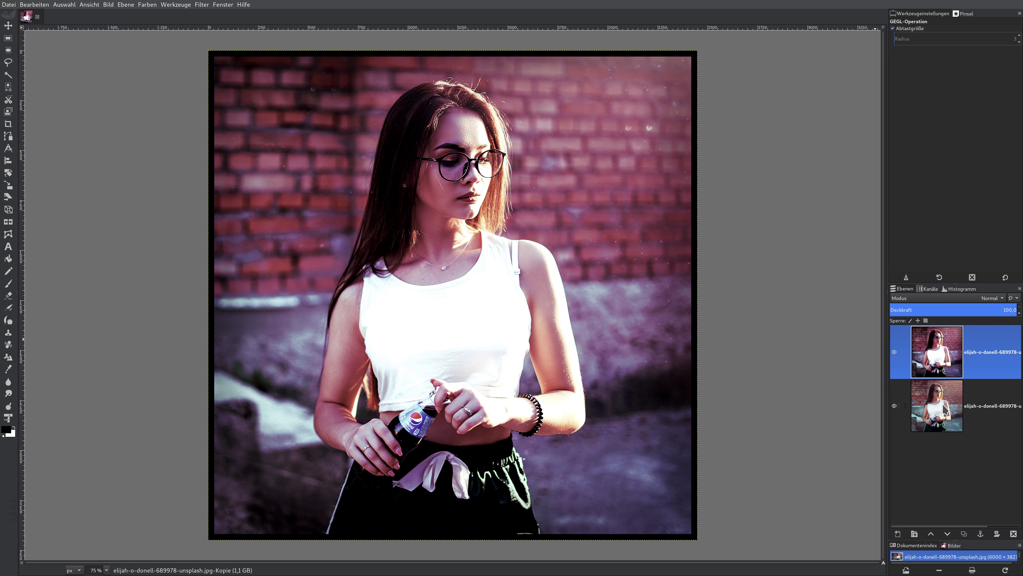
pyautogui.click(943, 406)
pyautogui.rightClick(944, 406)
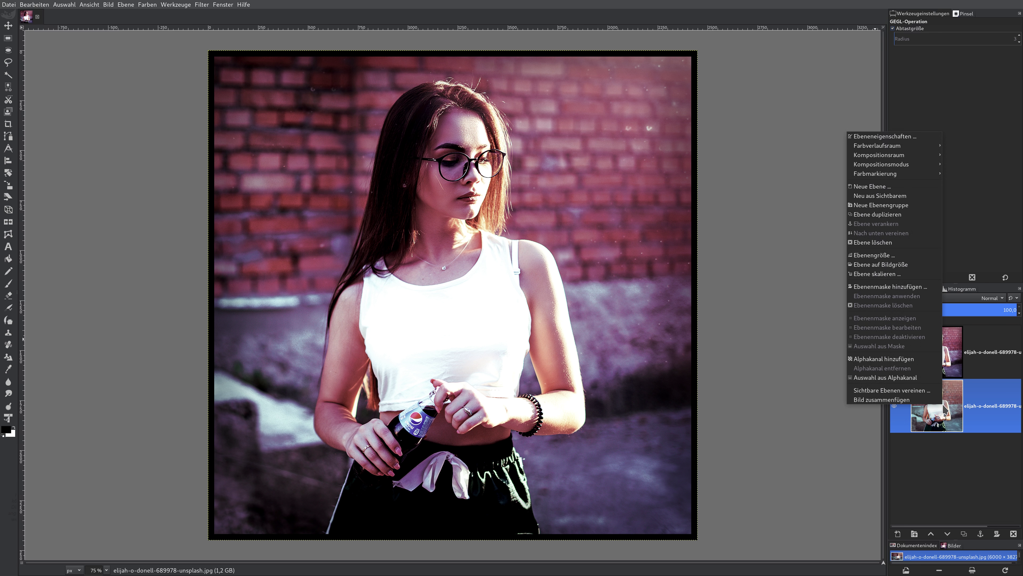
pyautogui.press('Escape')
pyautogui.click(951, 365)
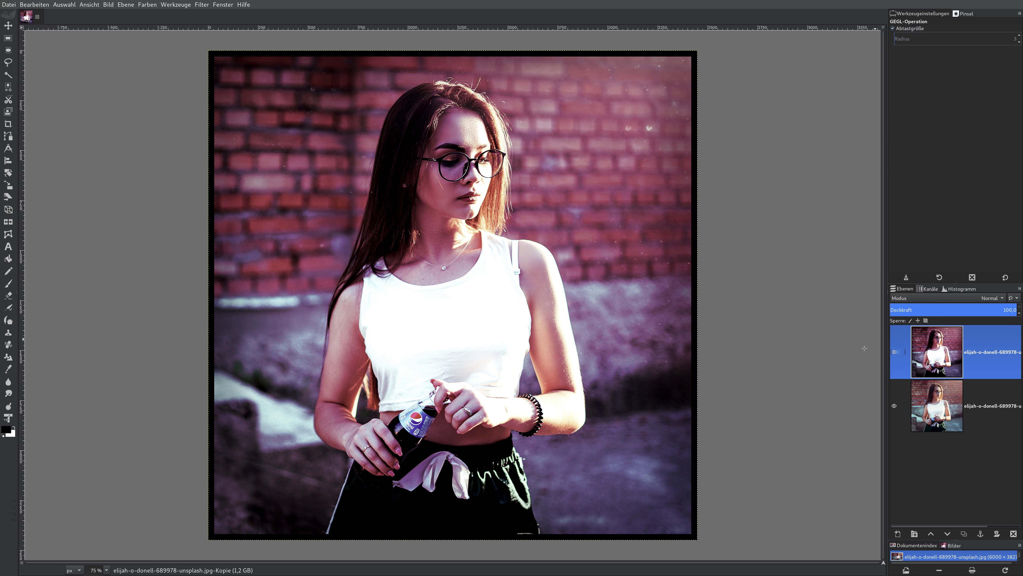
# Step: Tile both portraits side by side with G'MIC's Layers to tiles filter
pyautogui.click(202, 4)
pyautogui.click(222, 213)
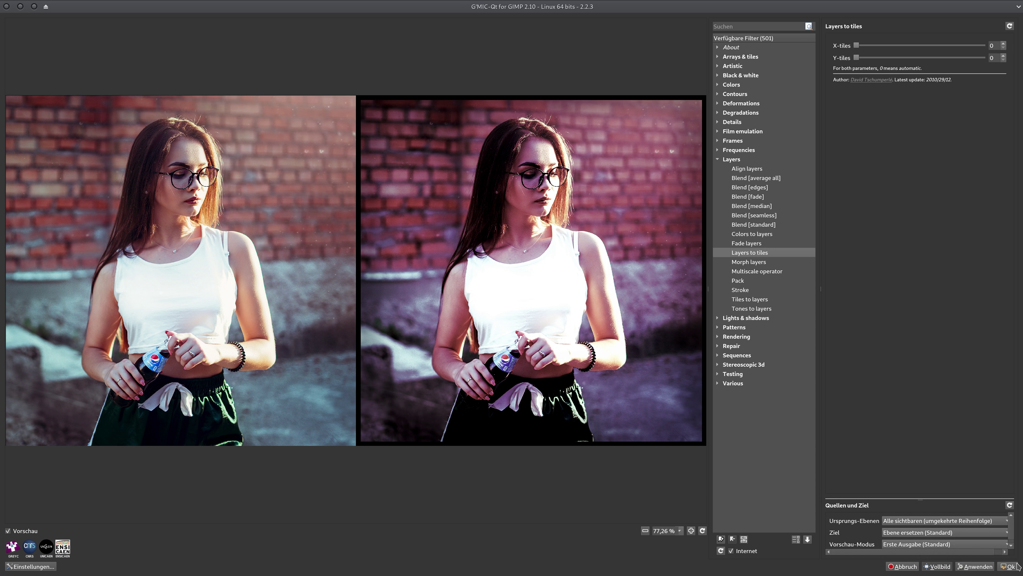
pyautogui.click(1011, 566)
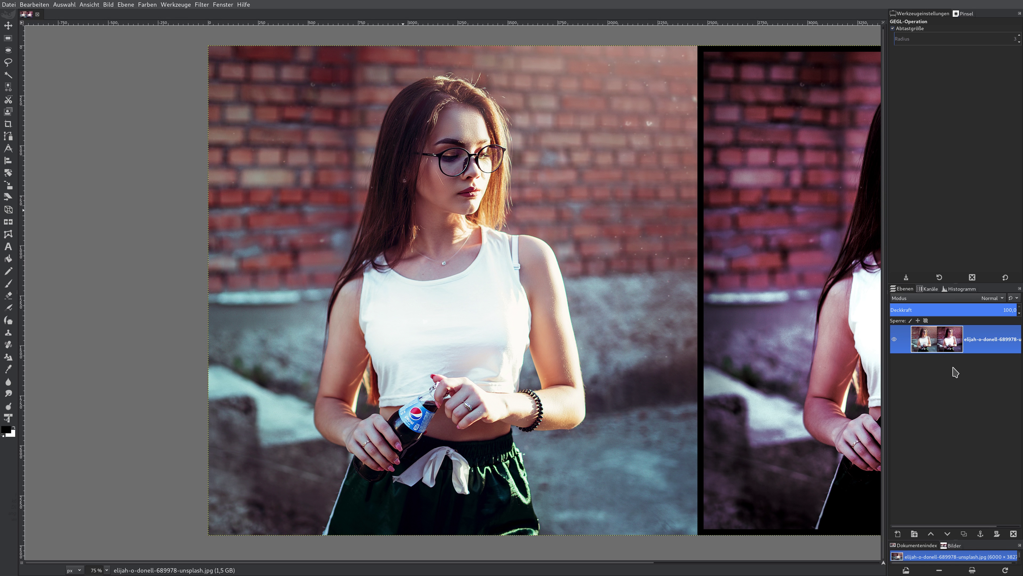
# Step: Fit the whole side-by-side before/after image in the window with Shift+Ctrl+J
pyautogui.hotkey('ctrl', 'shift', 'j')
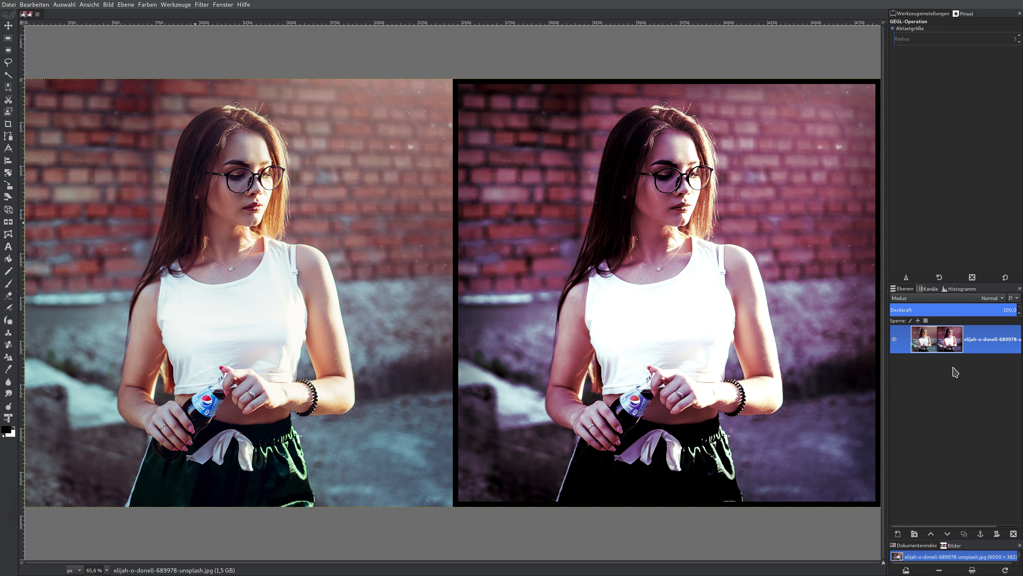